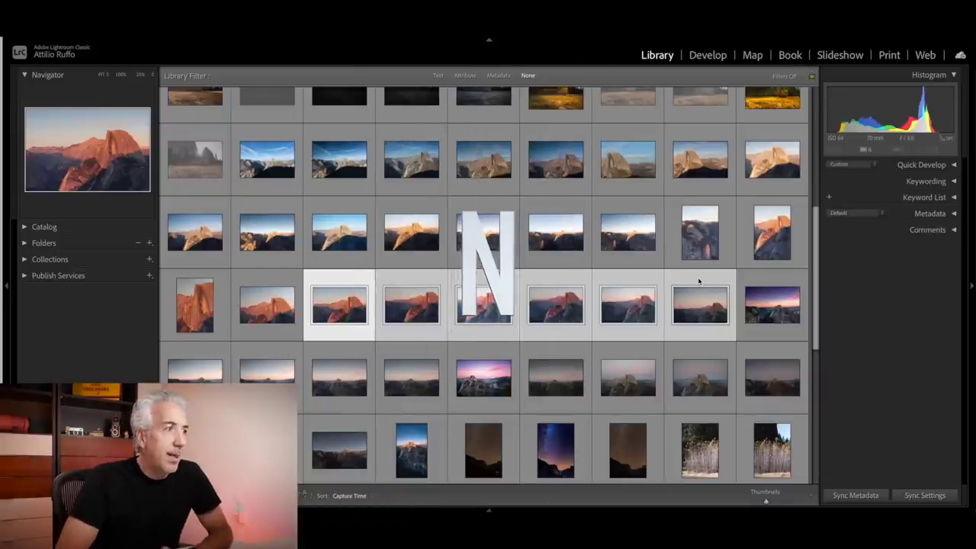
Compare the six selected Half Dome sunset photos side by side in Survey view and return to the grid.
key(n)
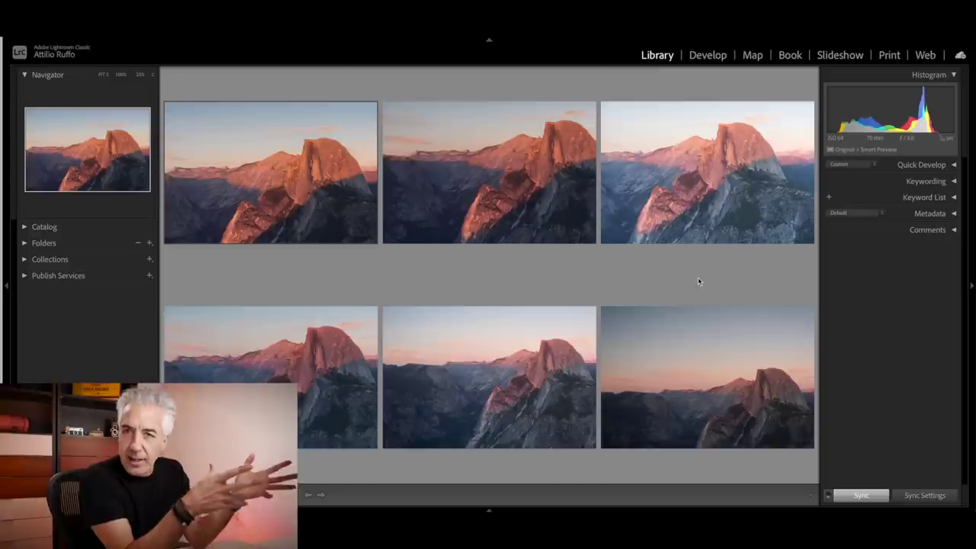
key(g)
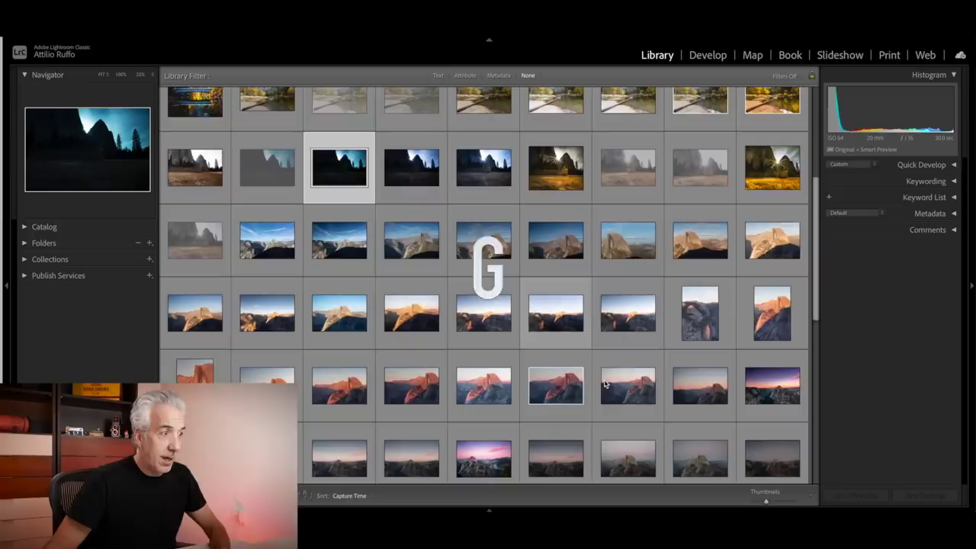
Open the pink-lit Half Dome photo for editing in the Develop module.
key(d)
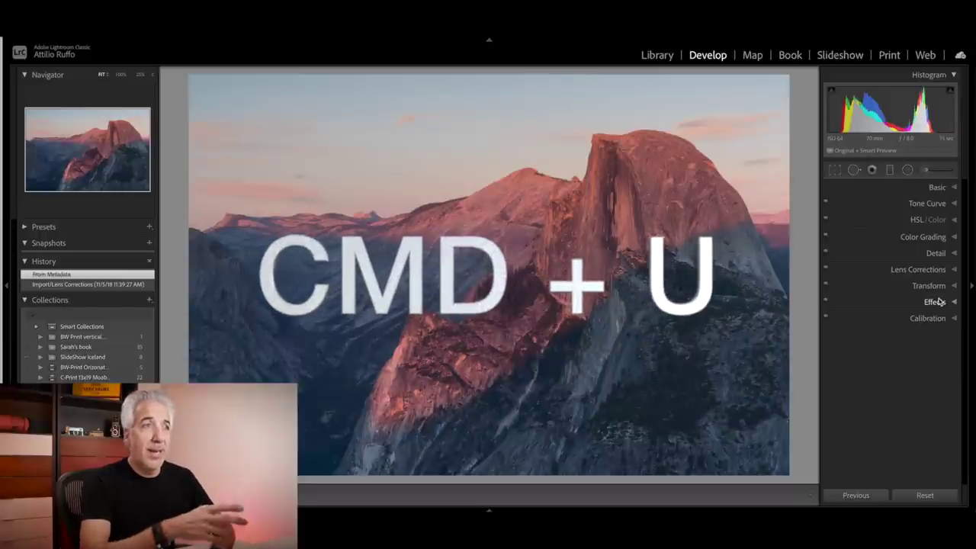
key(super+u)
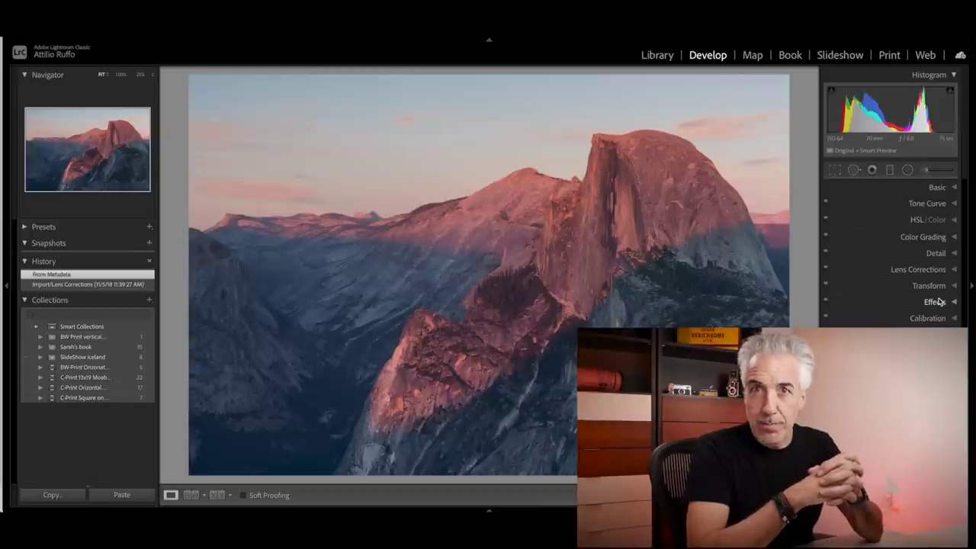
Start cropping the Half Dome photo and cycle through all composition guide overlays back to the rule-of-thirds grid.
key(r)
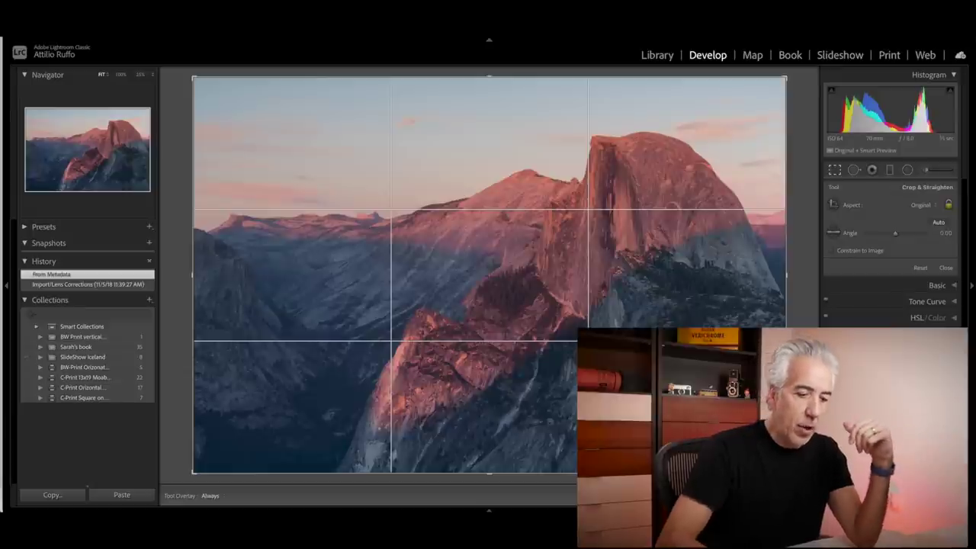
key(o)
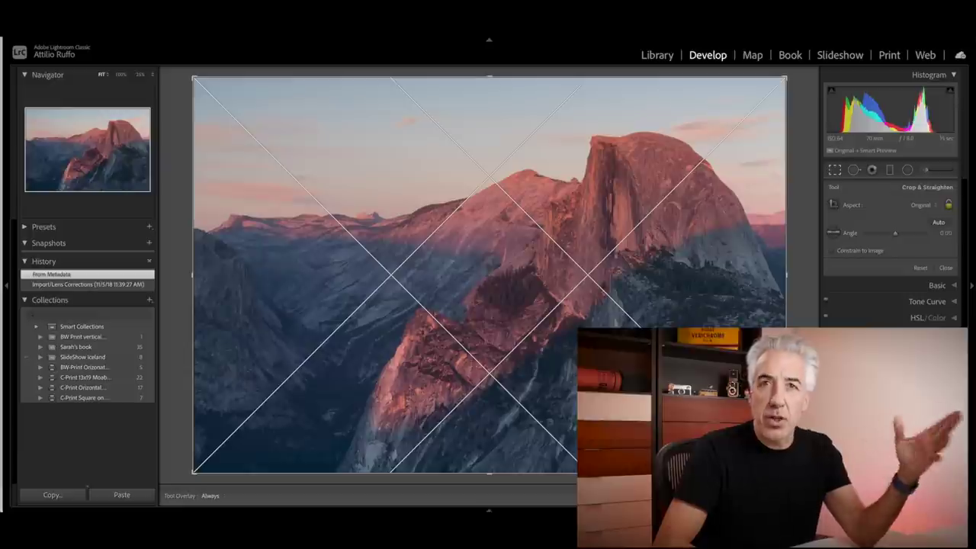
key(o)
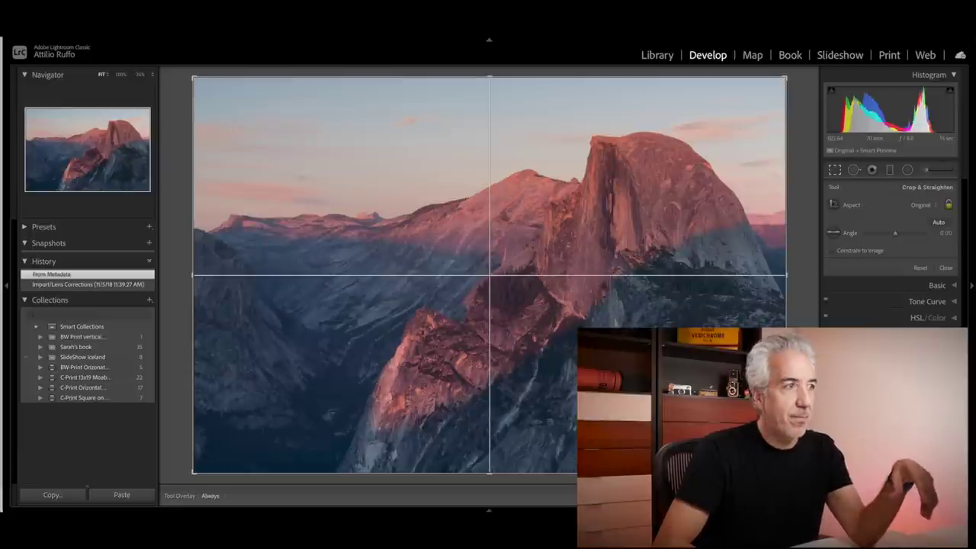
key(o)
key(o)
key(o)
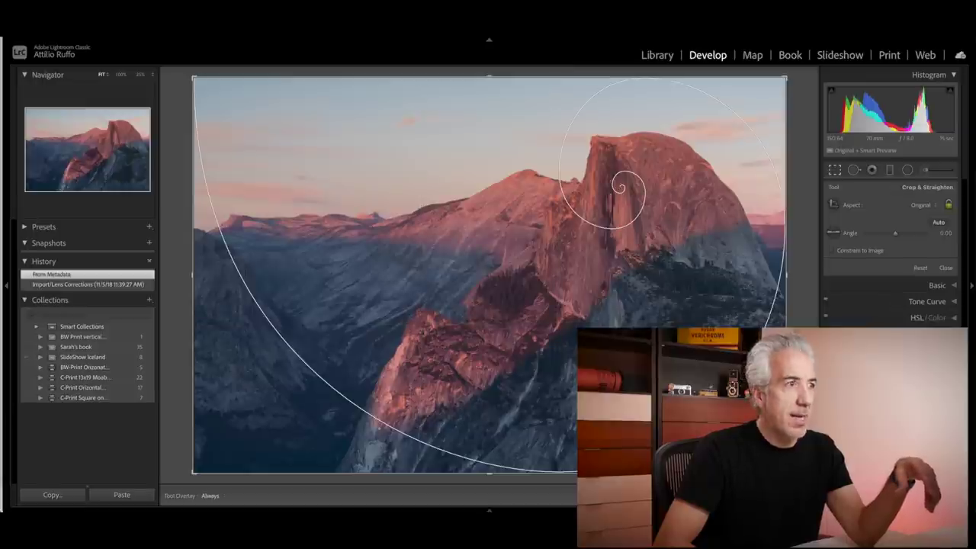
key(o)
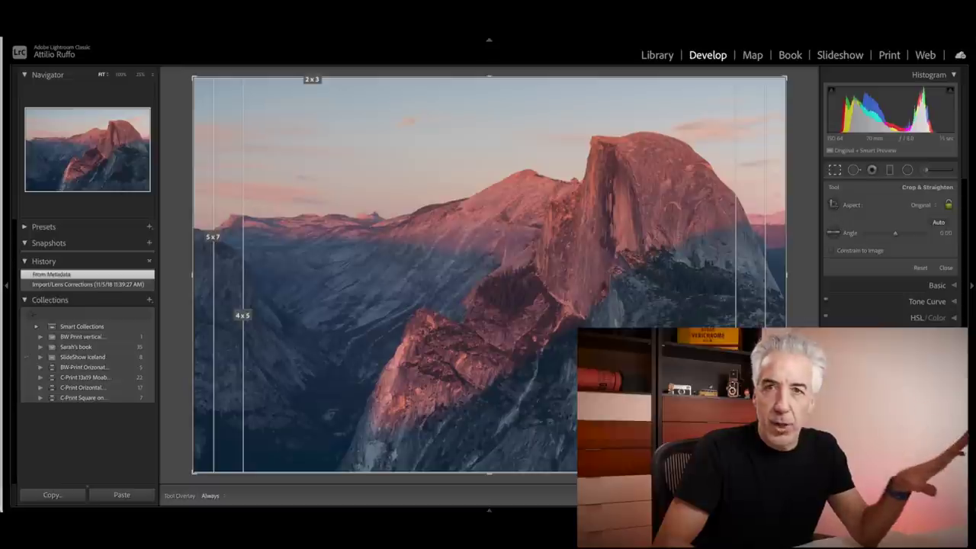
key(o)
key(o)
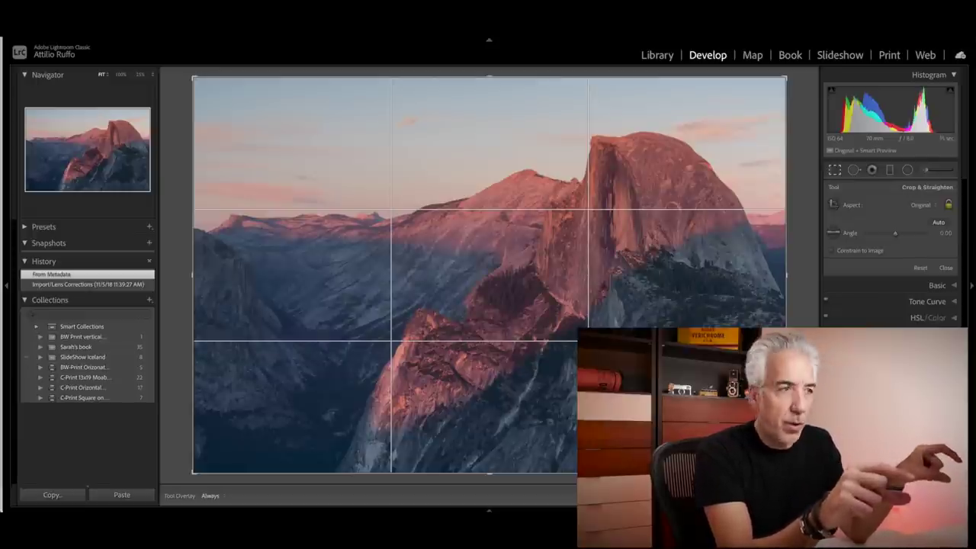
Crop the Half Dome photo to a 16 x 9 aspect ratio and adjust its position within the crop frame.
click(920, 205)
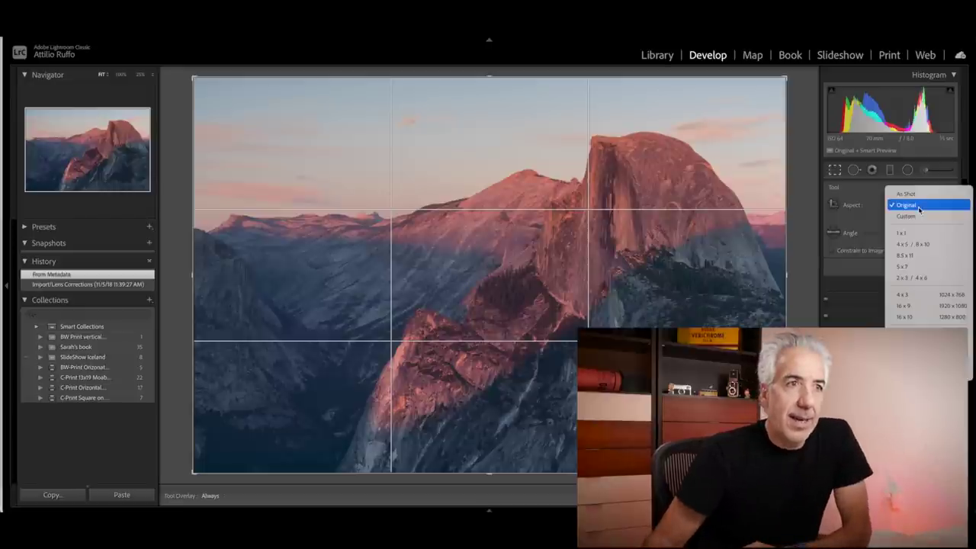
click(928, 305)
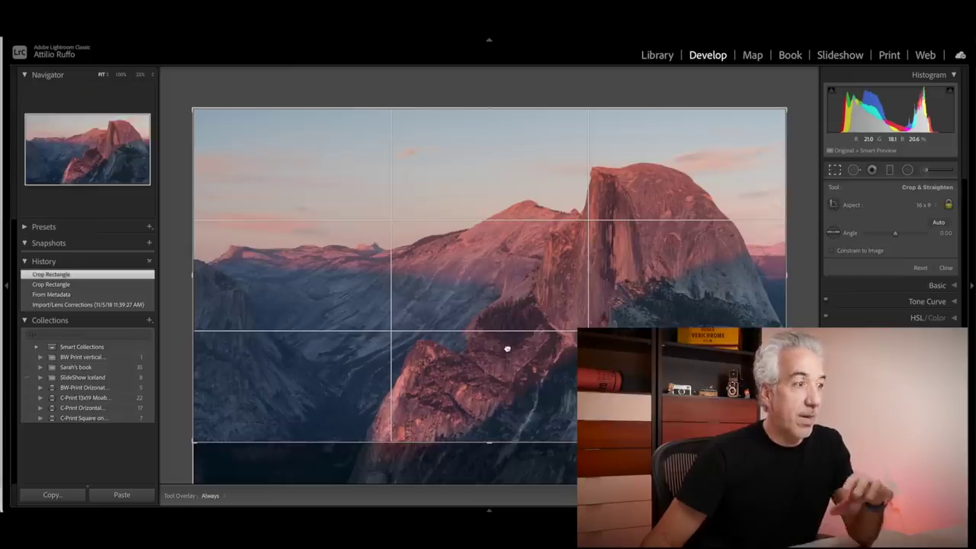
click(505, 342)
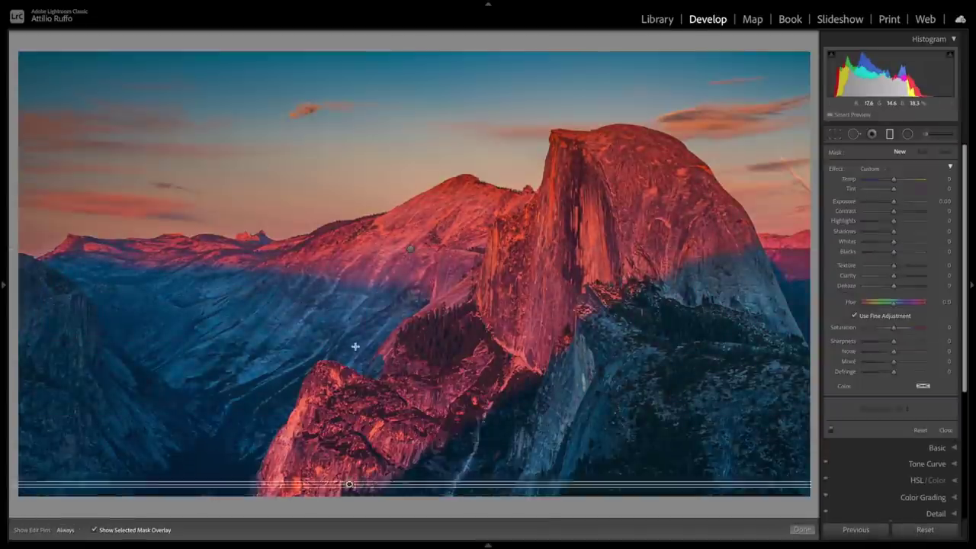
Draw a graduated filter upward over the lower part of the Half Dome photo and compare its before and after versions.
mouse_move(348, 441)
mouse_down()
mouse_move(392, 298)
mouse_move(393, 327)
mouse_move(403, 305)
mouse_up()
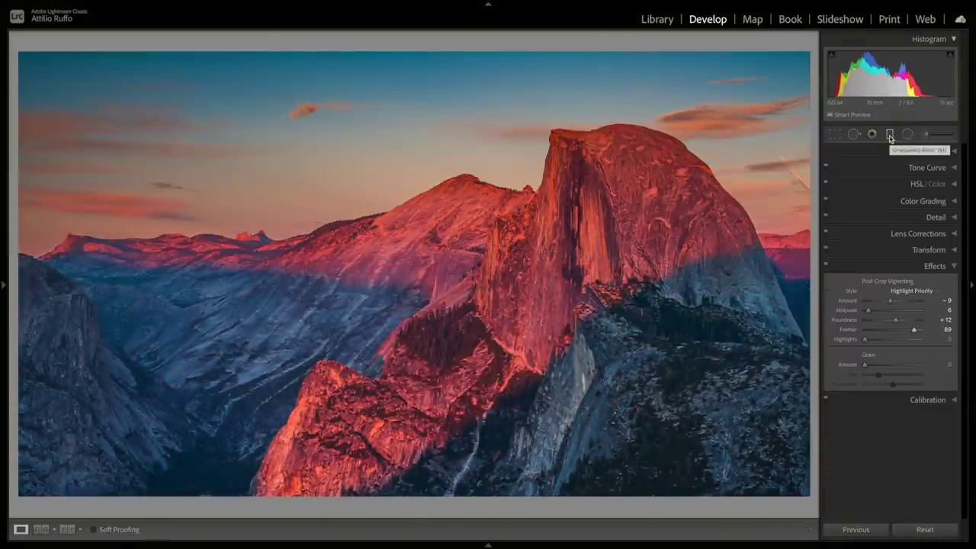
key(y)
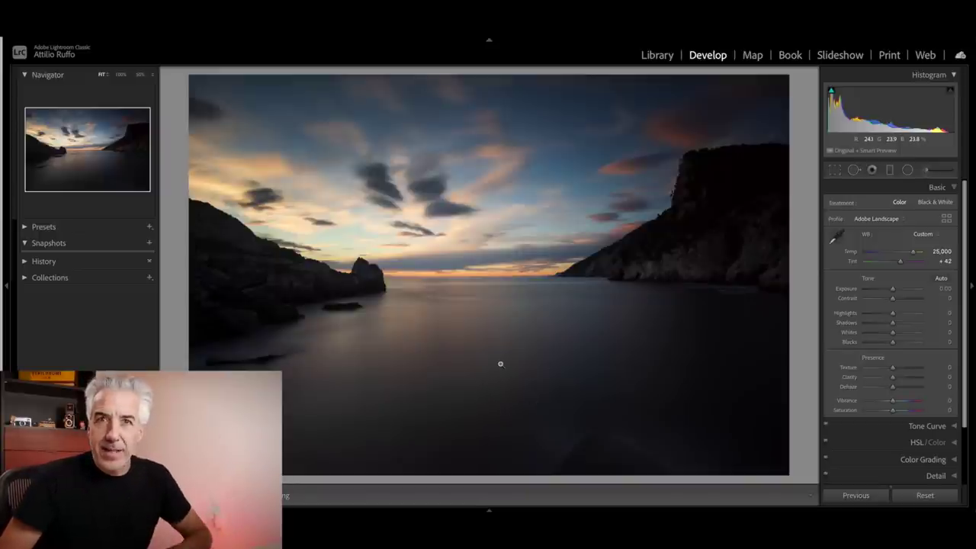
Set Exposure, Highlights, Shadows, Whites and Blacks of the coastal sunset photo individually to their automatic values.
shift+double_click(846, 288)
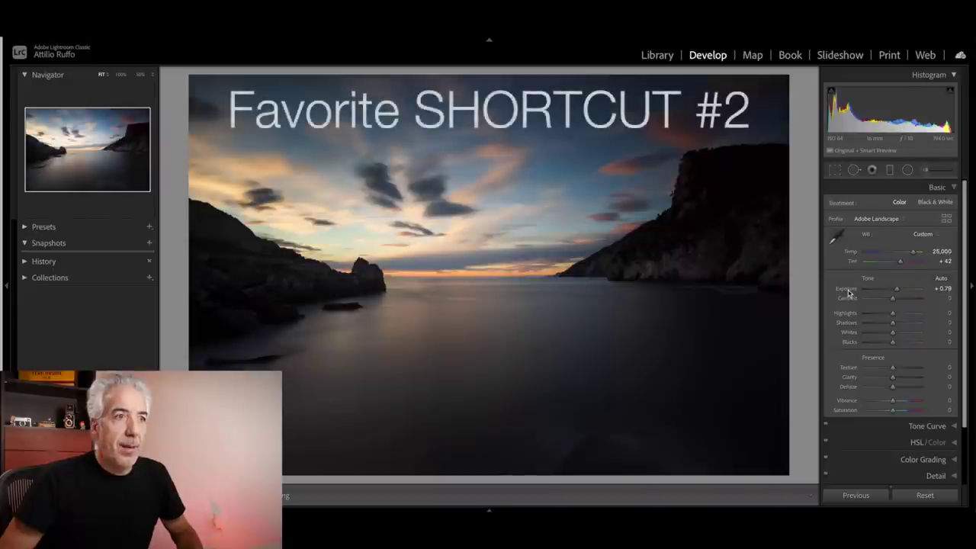
shift+double_click(846, 313)
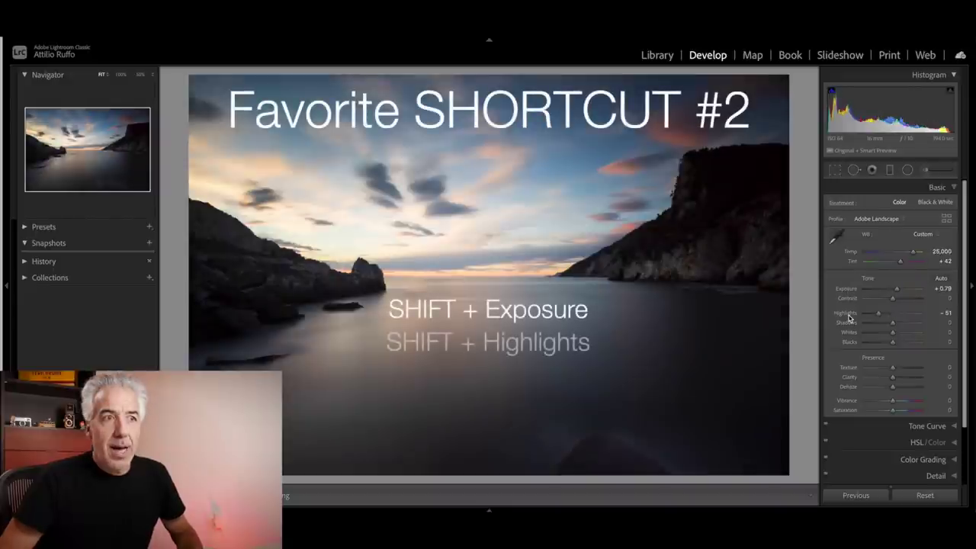
shift+double_click(847, 323)
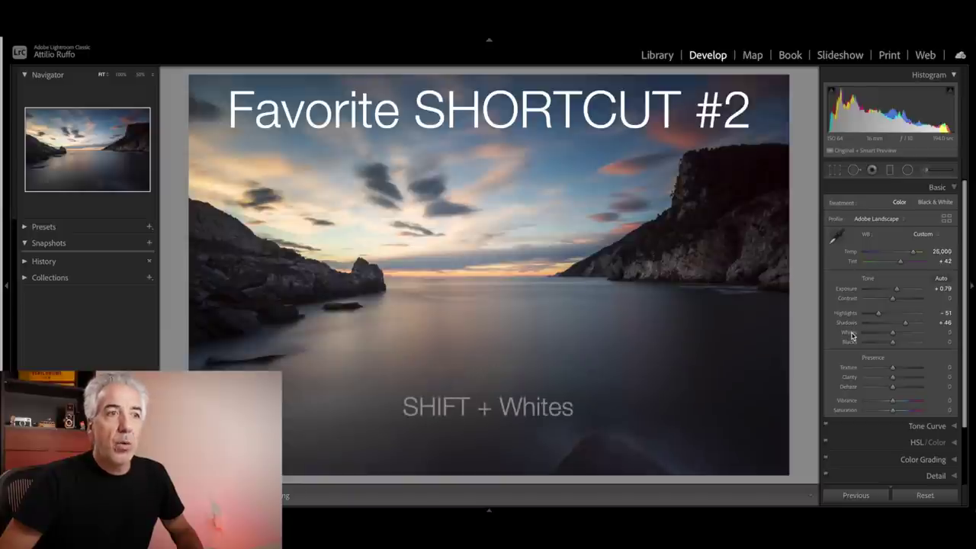
shift+double_click(851, 334)
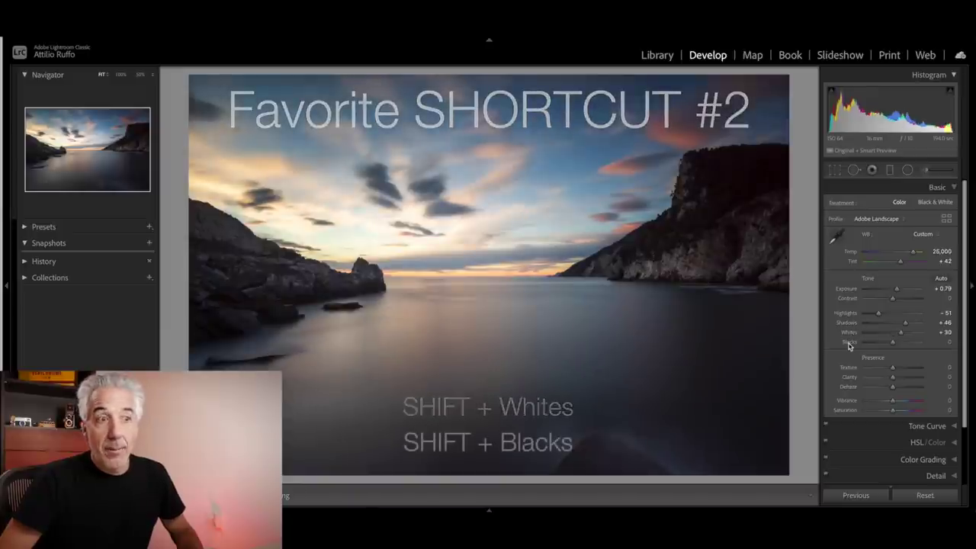
shift+double_click(848, 343)
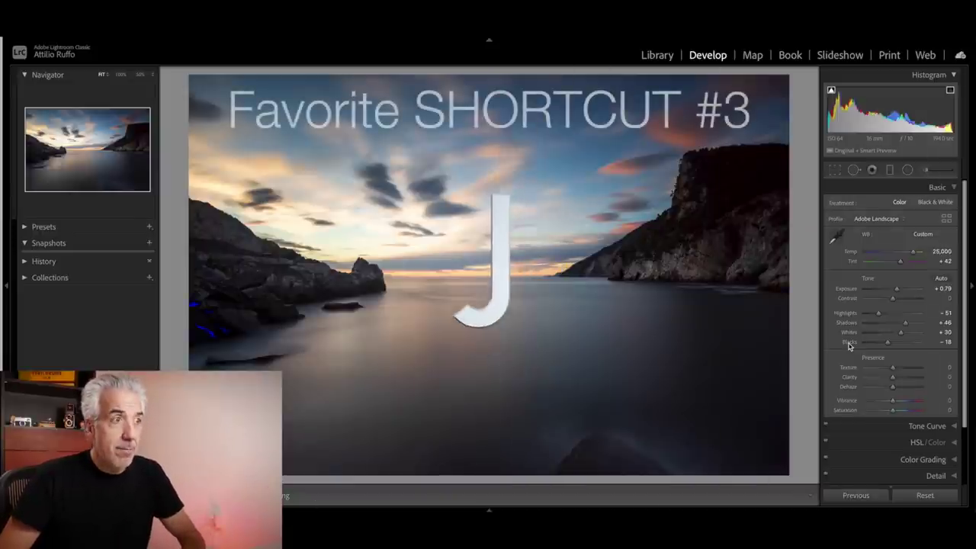
Show the clipping warnings on the coastal photo and reset Blacks to 0.
key(j)
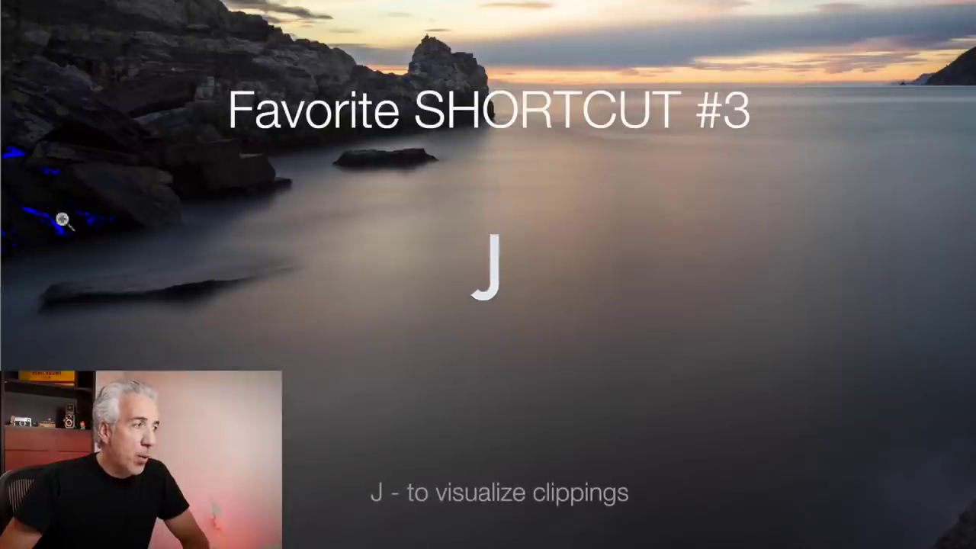
key(Right)
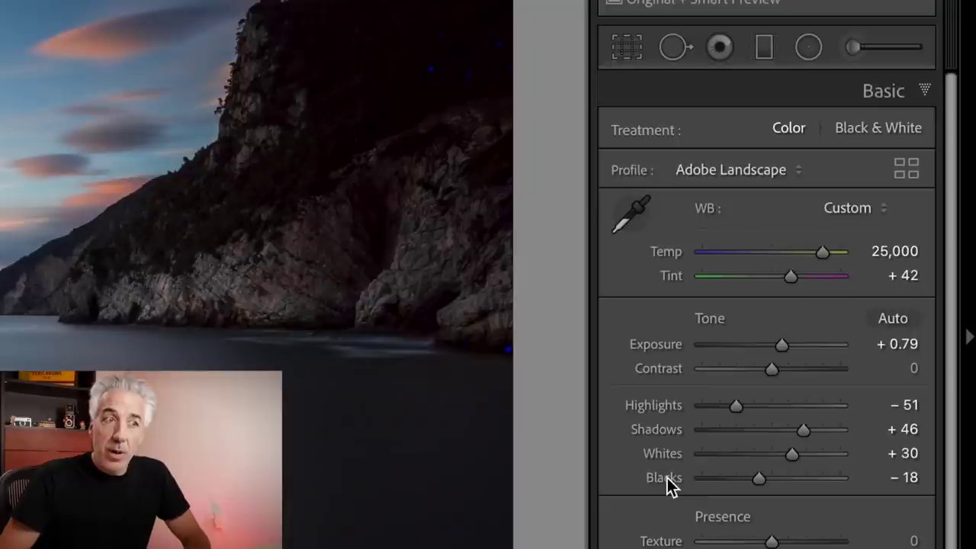
double_click(667, 477)
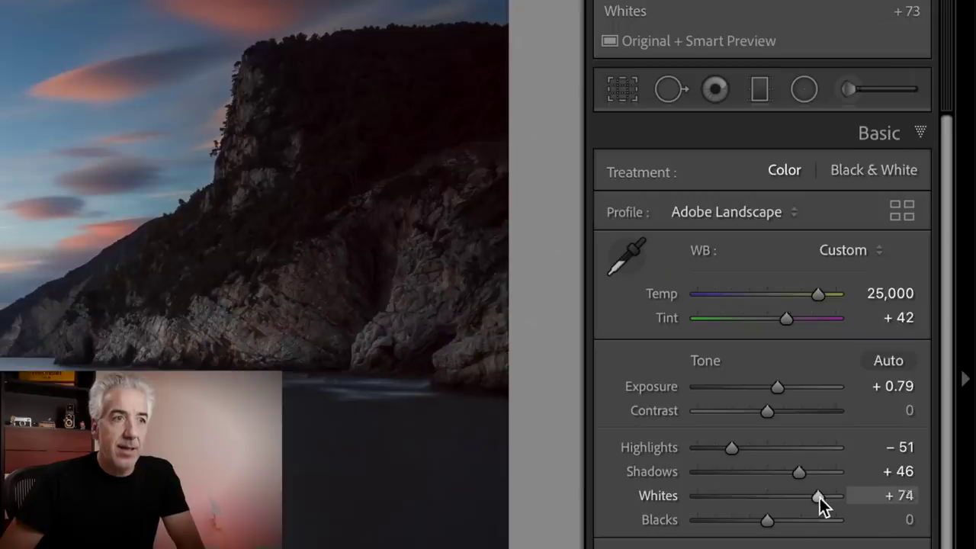
Raise Whites to +76 to test for highlight clipping in the sky, and return Whites to +30.
drag(816, 498, 819, 498)
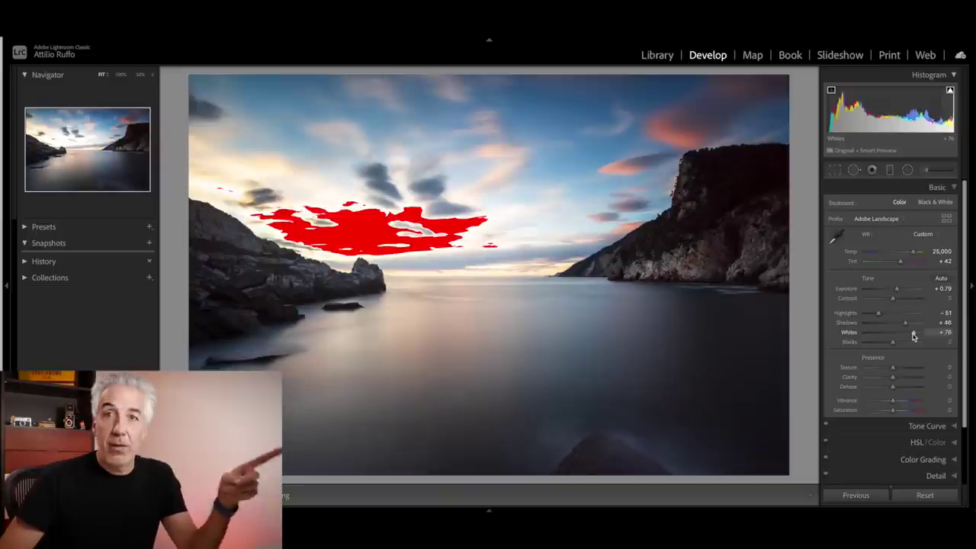
drag(913, 334, 900, 334)
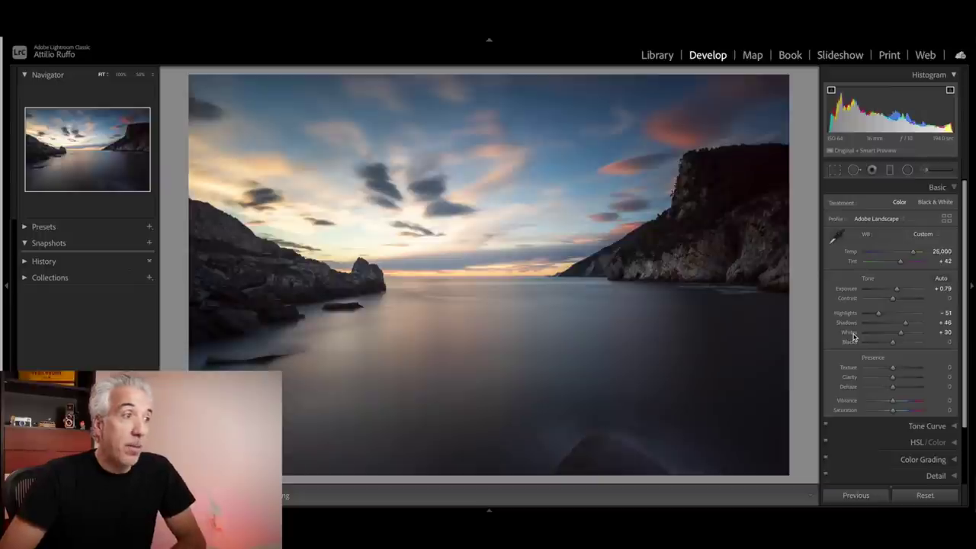
Compare the coastal photo before and after the tone edits, first in full view and also side by side.
key(backslash)
key(backslash)
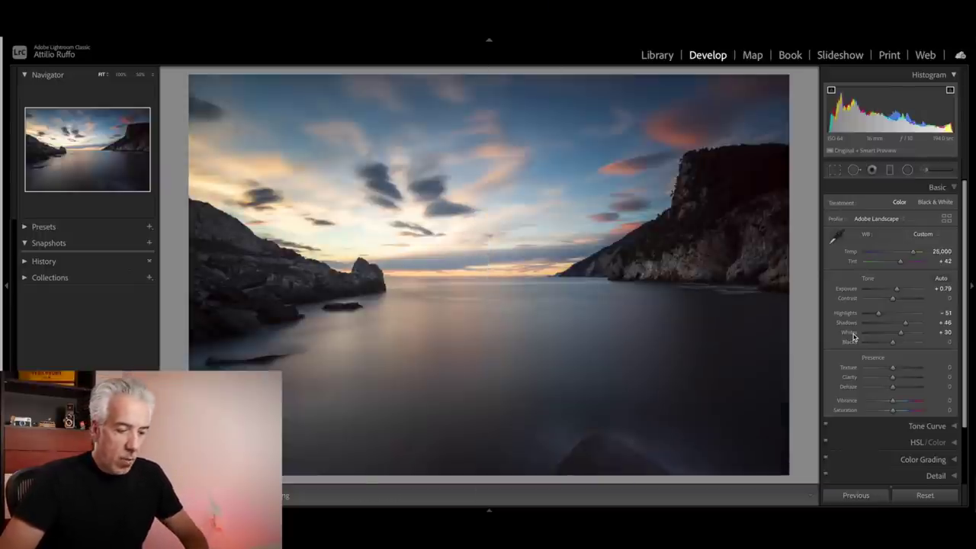
key(y)
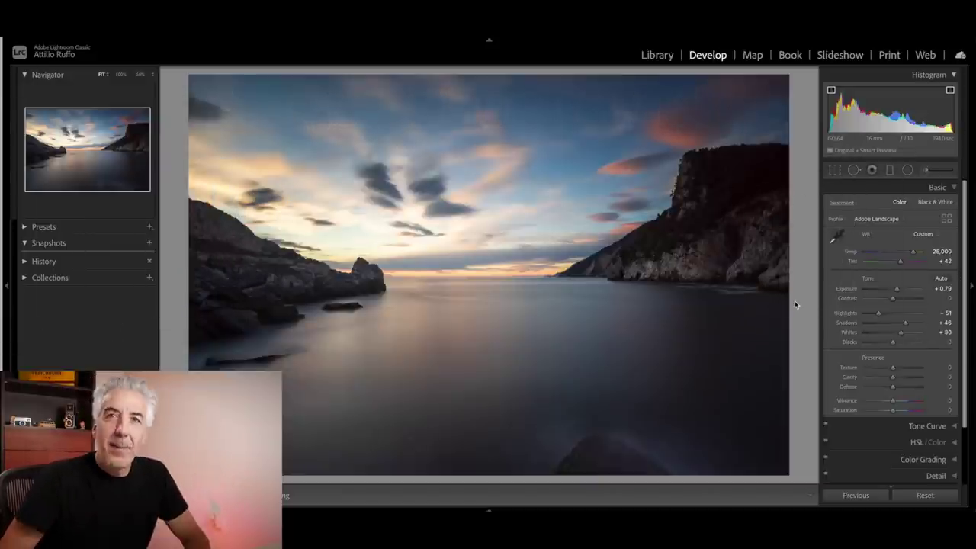
Draw a graduated filter up over the water, centred on the horizon, with Shadows at 80 and Exposure at 0.86.
key(m)
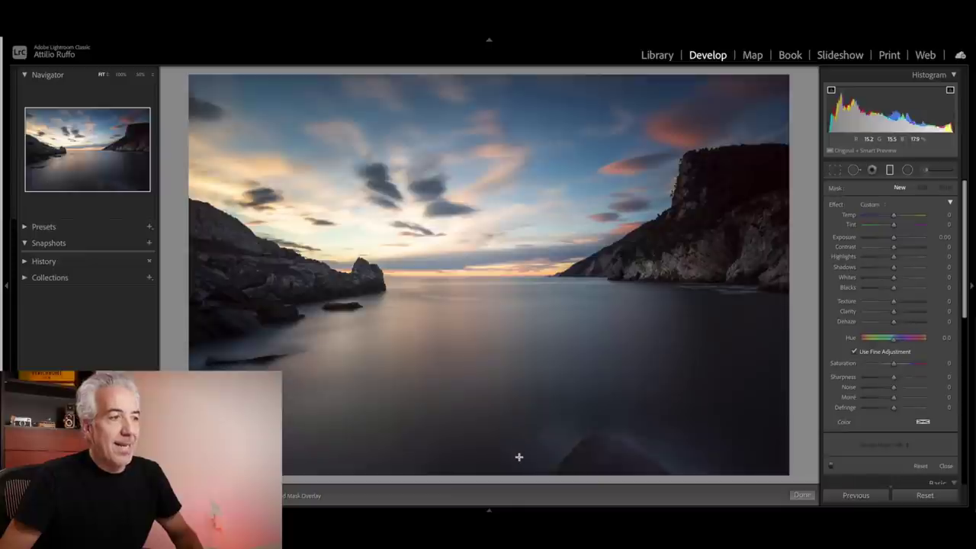
drag(517, 458, 500, 278)
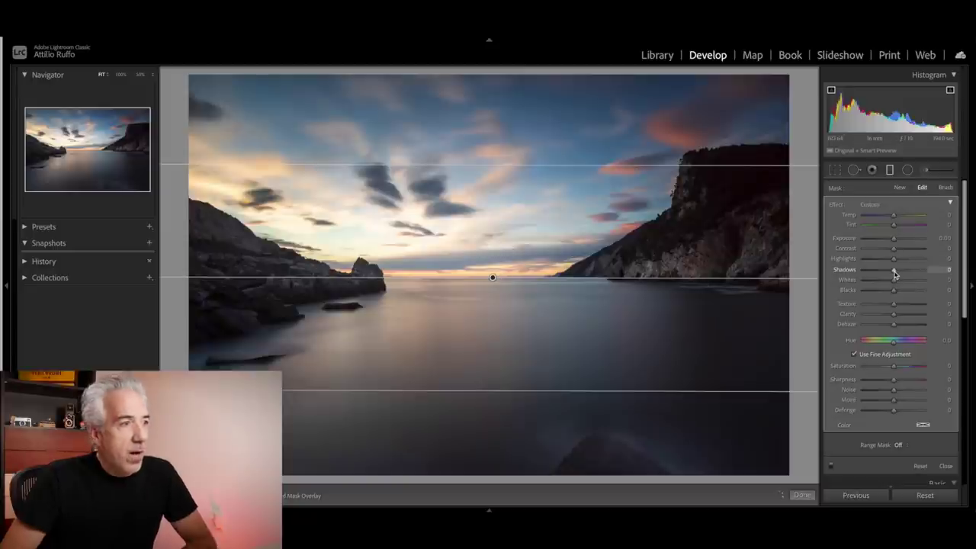
drag(903, 270, 918, 273)
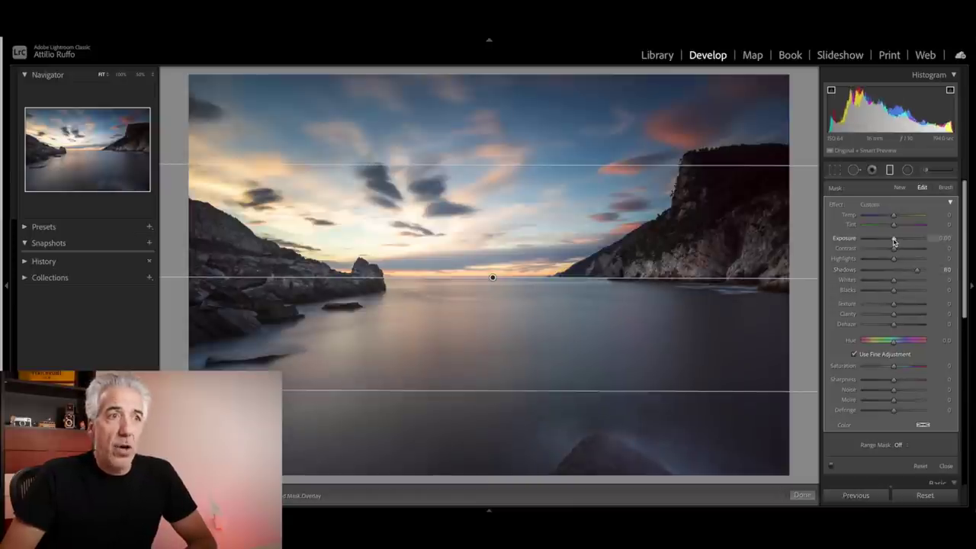
drag(895, 242, 899, 241)
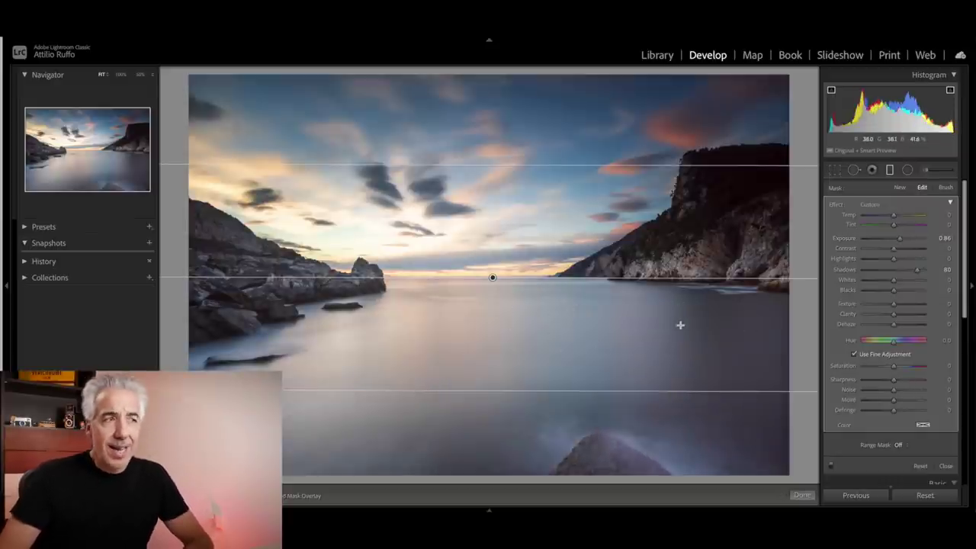
Tint the graduated filter over the water pale blue with hue 194 and saturation 10%.
click(923, 424)
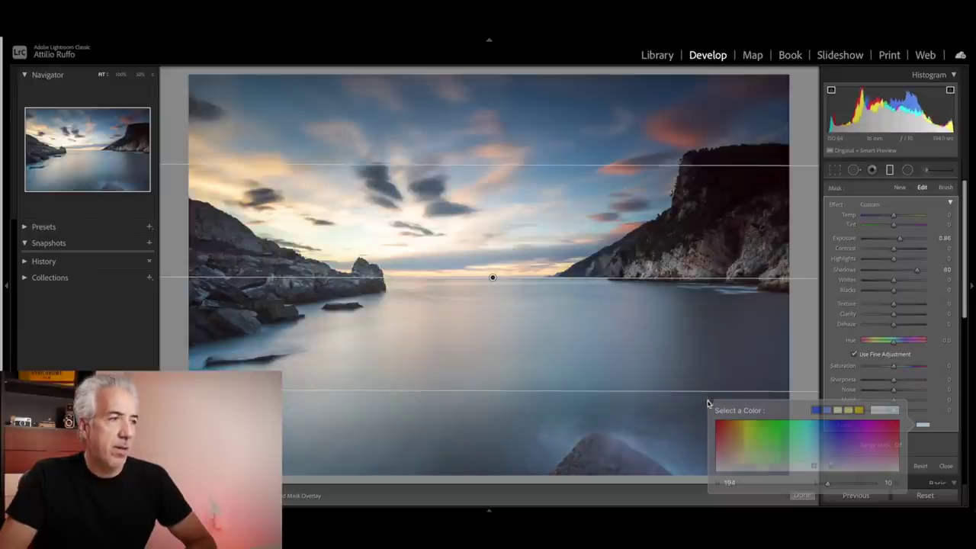
click(707, 399)
Paint an Adjustment Brush mask over the dark cliff beside the bay, with brush size 12 and Auto Mask on.
click(871, 169)
key(k)
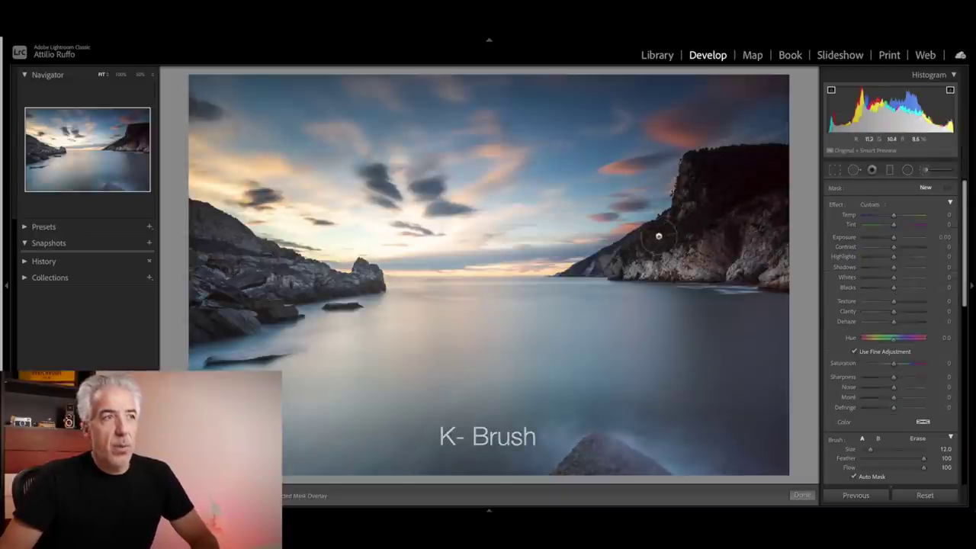
scroll(747, 164, down, 1)
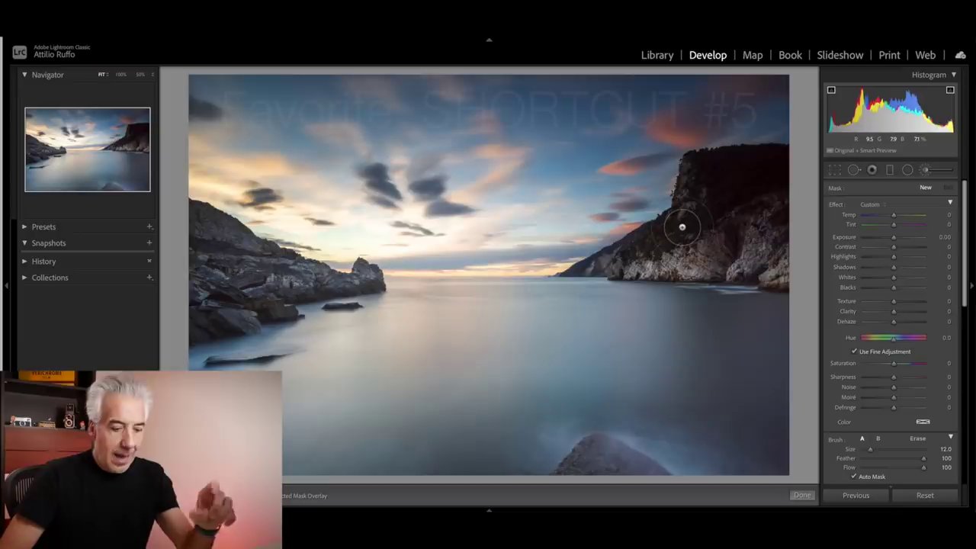
mouse_move(632, 248)
mouse_down()
mouse_move(723, 163)
mouse_move(773, 160)
mouse_move(777, 226)
mouse_up()
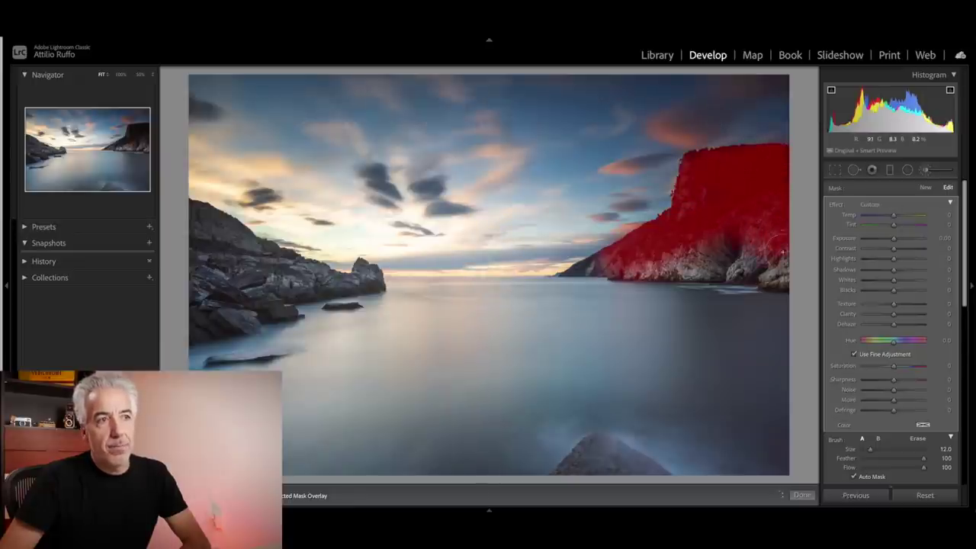
Extend the brush mask along the cliff to the headland's tip at the horizon, switch the brush to Erase, and hide the mask overlay.
drag(632, 251, 564, 273)
key(alt)
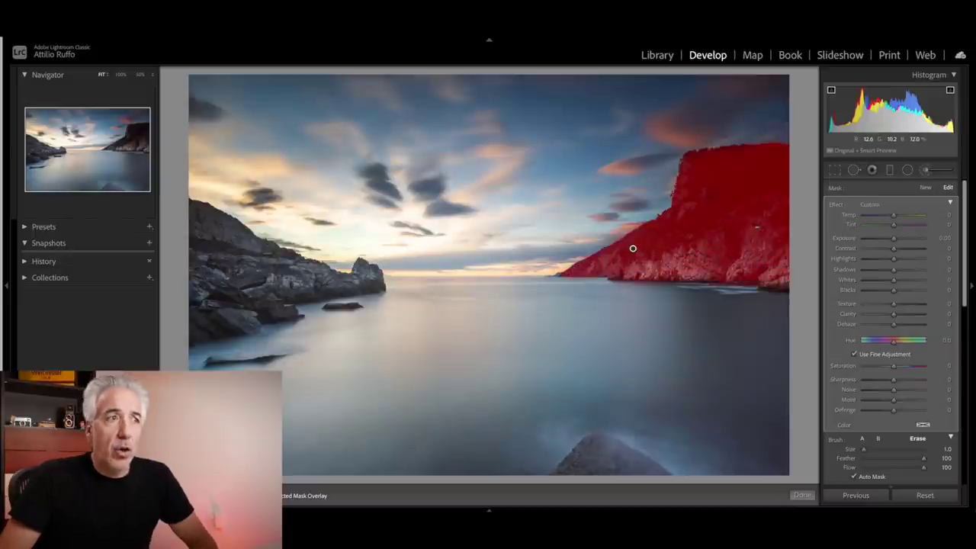
key(o)
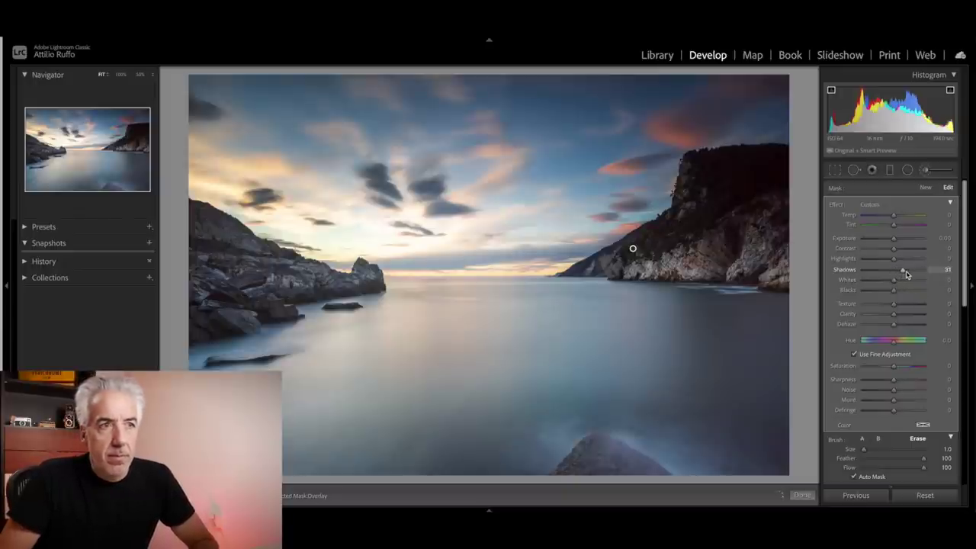
Brighten the masked cliff with Shadows at 71, Texture at 33 and an Exposure adjustment, and close the Adjustment Brush.
drag(909, 274, 914, 272)
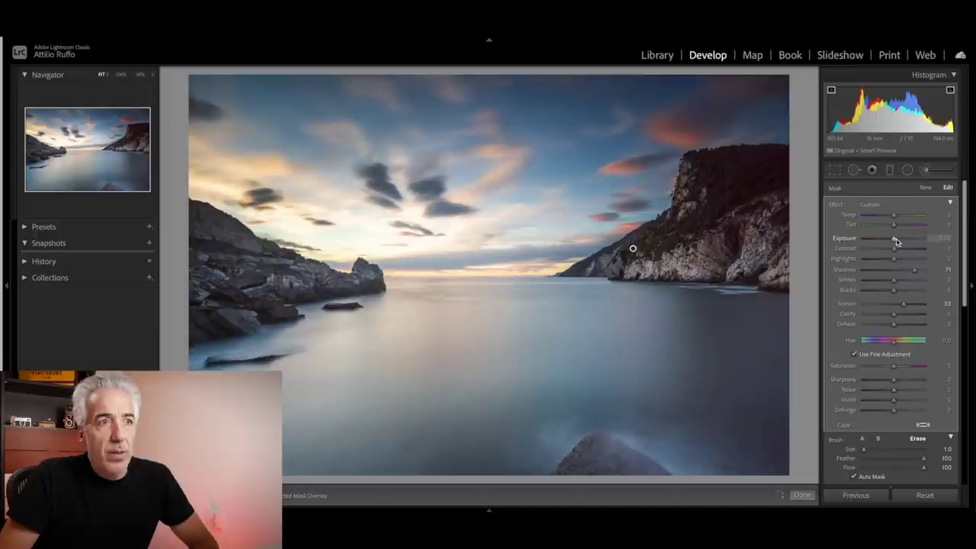
drag(898, 241, 893, 241)
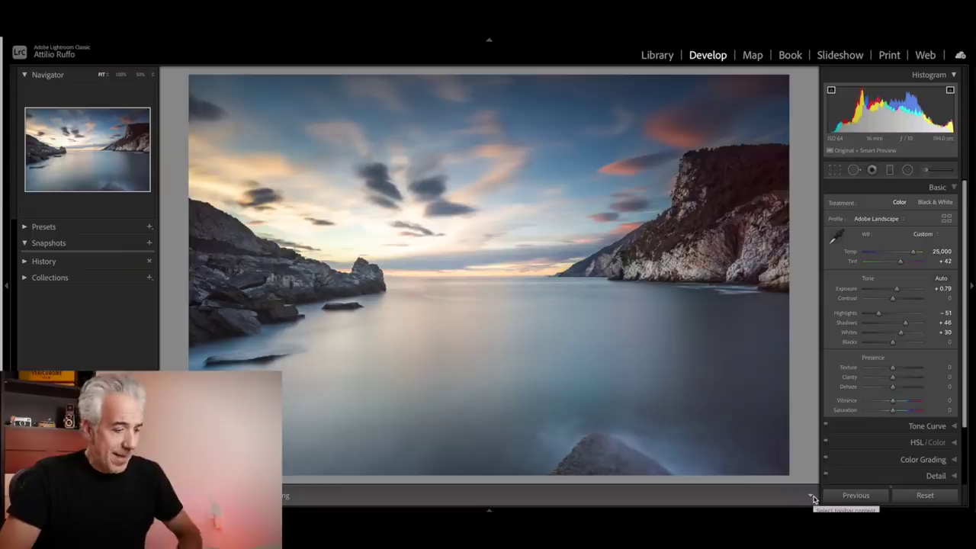
Compare the original coastal photo with the locally adjusted version, first in full view and also side by side.
key(backslash)
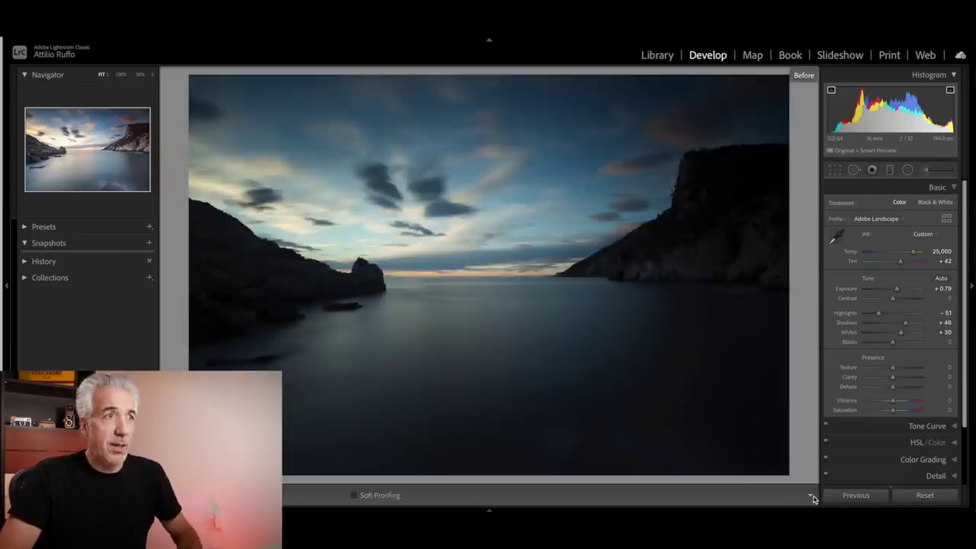
key(backslash)
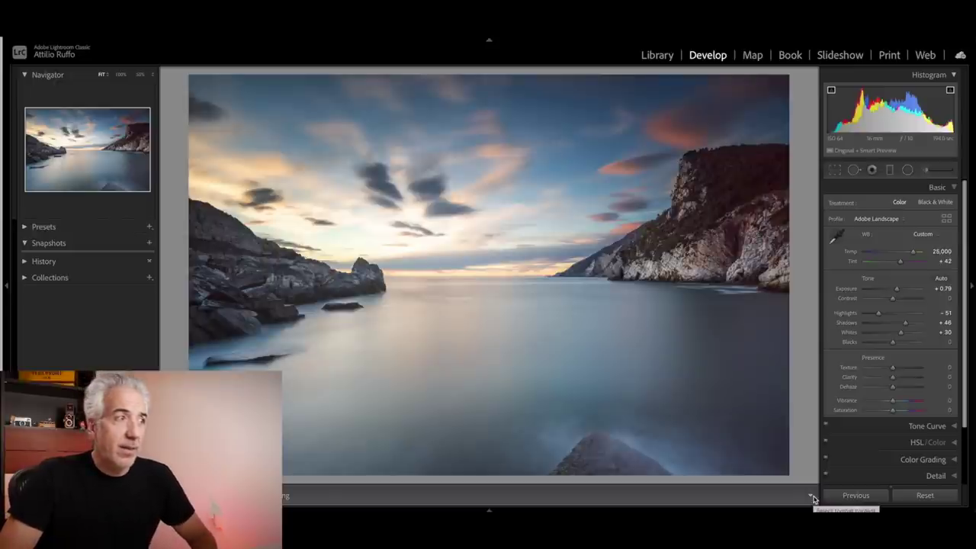
key(y)
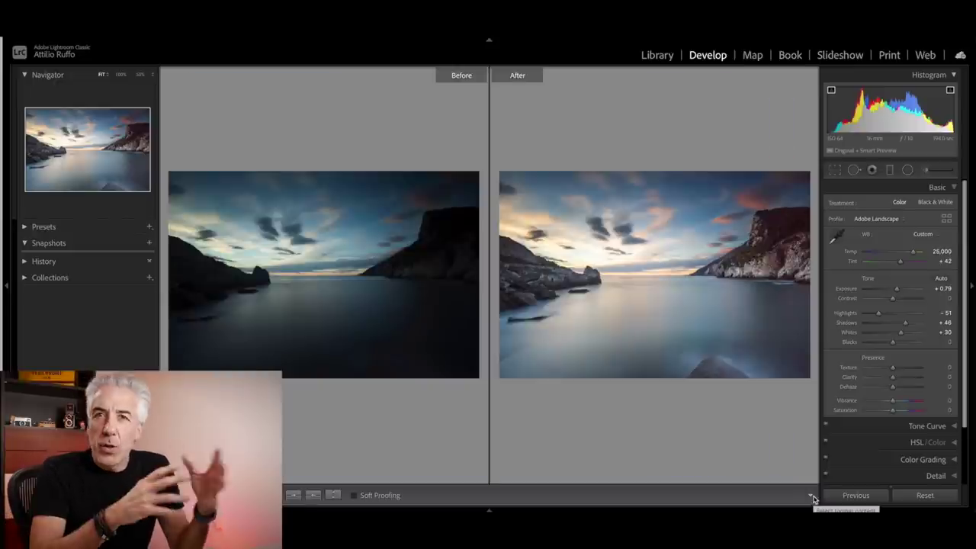